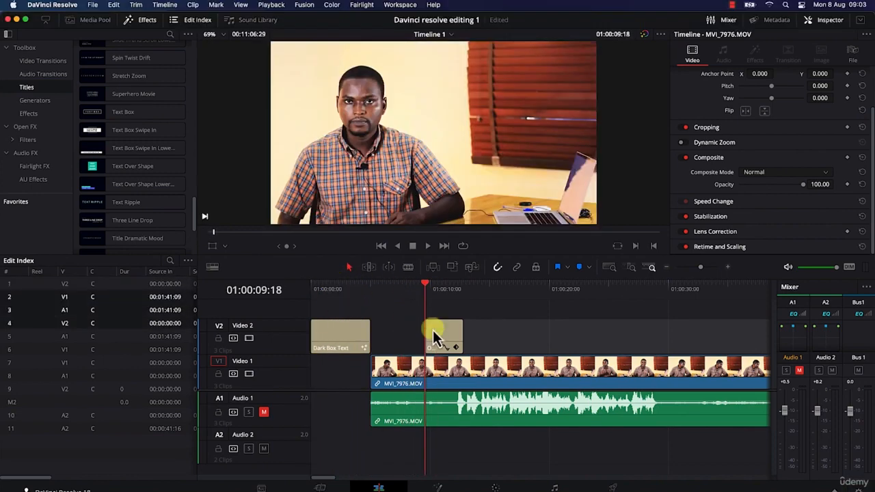
Move the playhead to the Dark Box Text title and show the video transitions in the effects library
left_click_drag(433, 330, 357, 312)
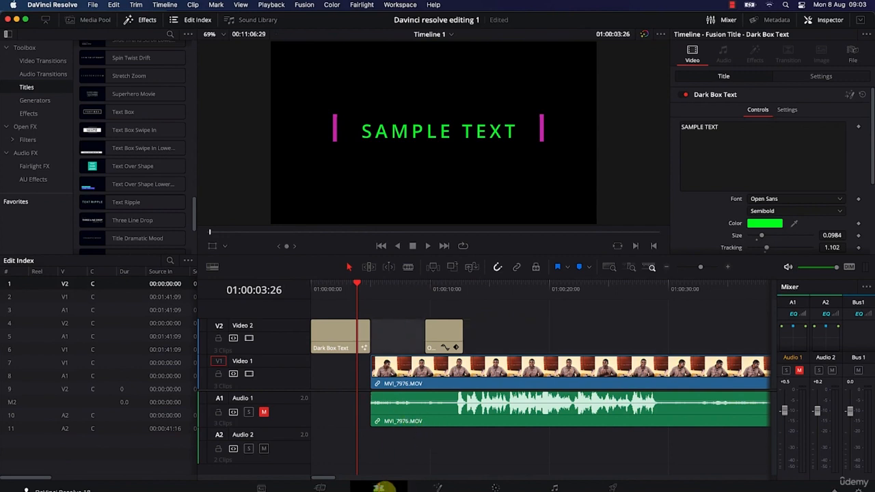
left_click(145, 23)
left_click(146, 22)
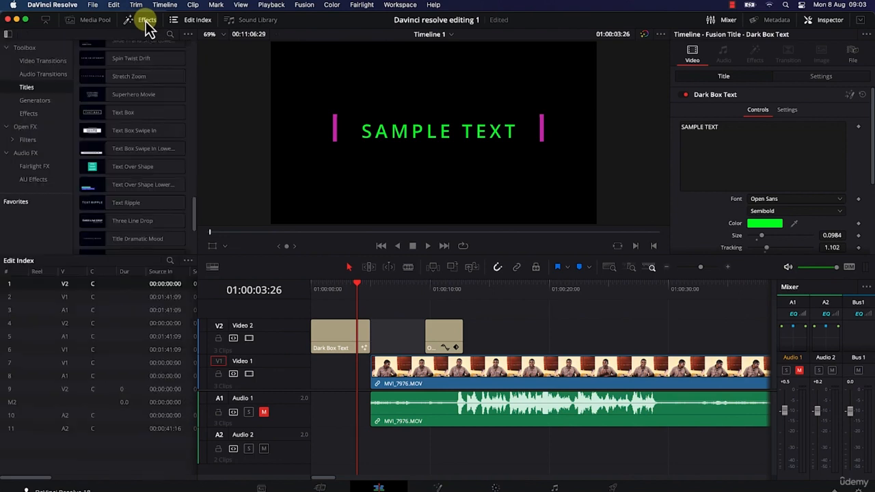
left_click(33, 61)
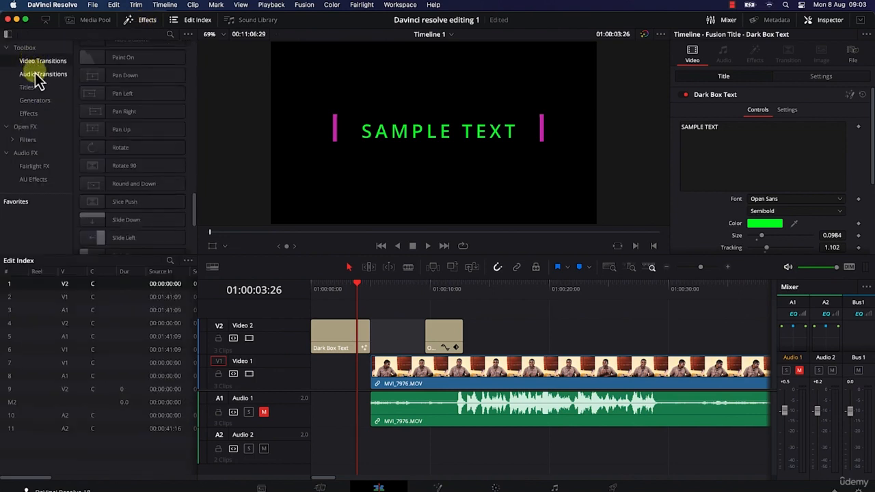
left_click(35, 73)
left_click(36, 61)
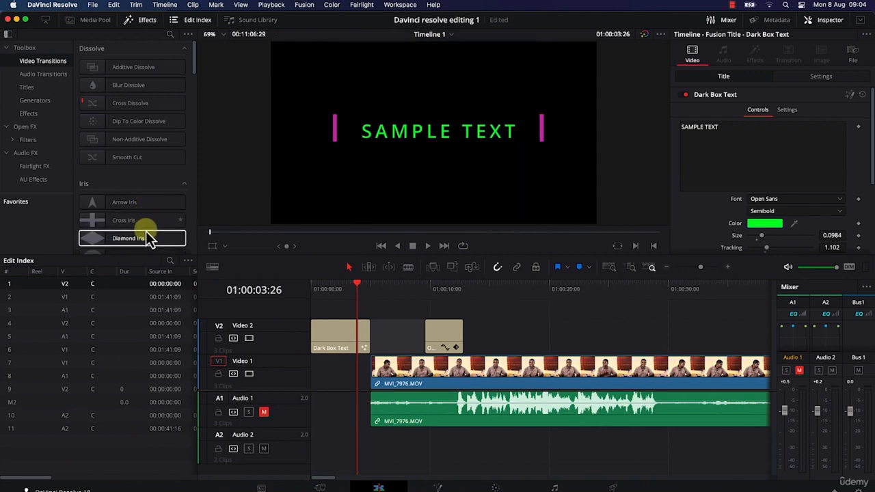
Examine the available video transitions from Dissolve and Iris through Motion, Shape and Wipe to the Fusion transitions
scroll(147, 237, "down", 5)
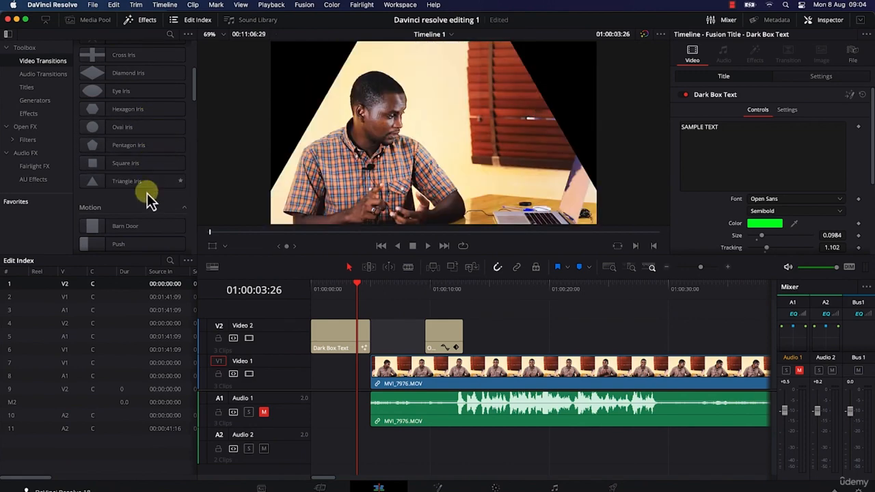
scroll(147, 229, "down", 3)
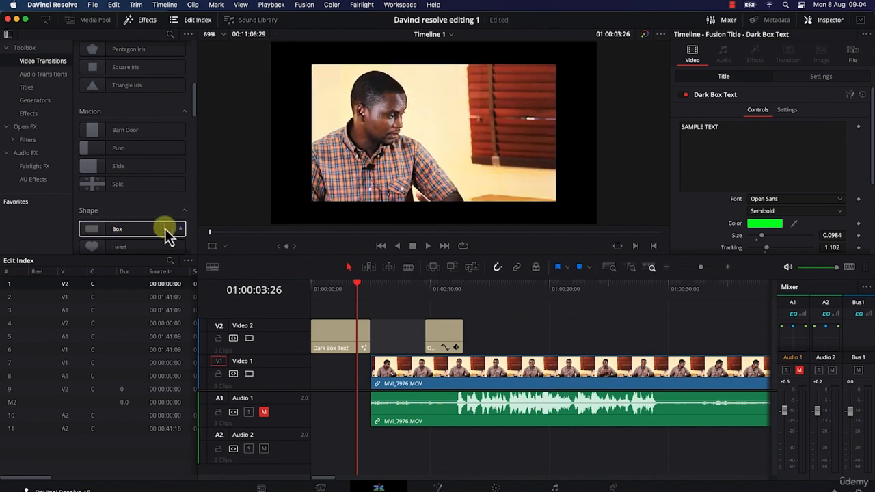
scroll(165, 228, "down", 5)
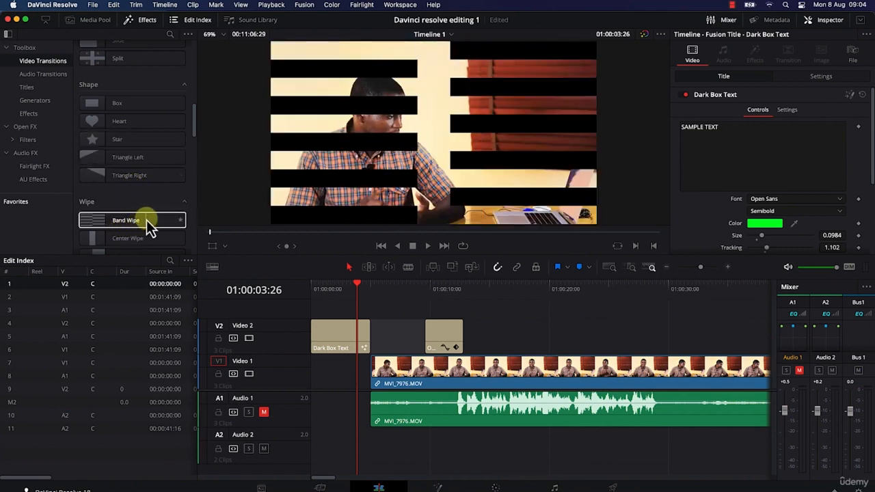
scroll(154, 205, "down", 3)
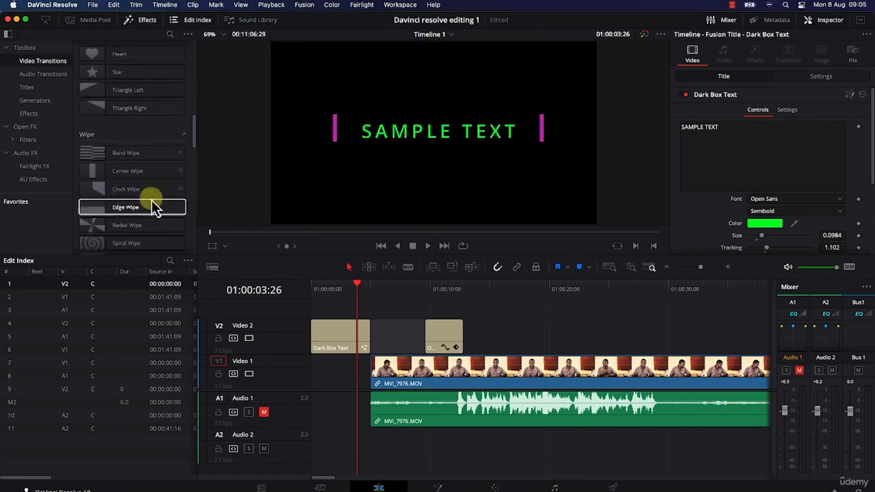
scroll(151, 200, "down", 6)
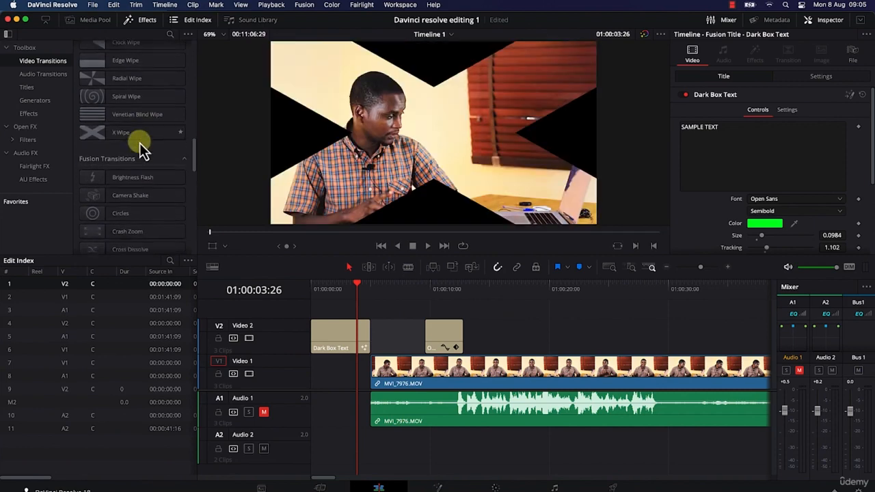
scroll(139, 142, "down", 1)
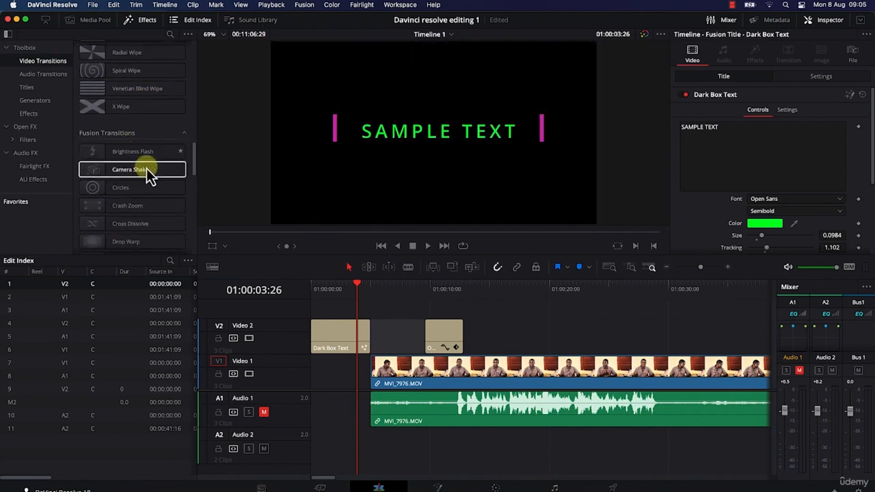
left_click(140, 205)
scroll(142, 209, "down", 2)
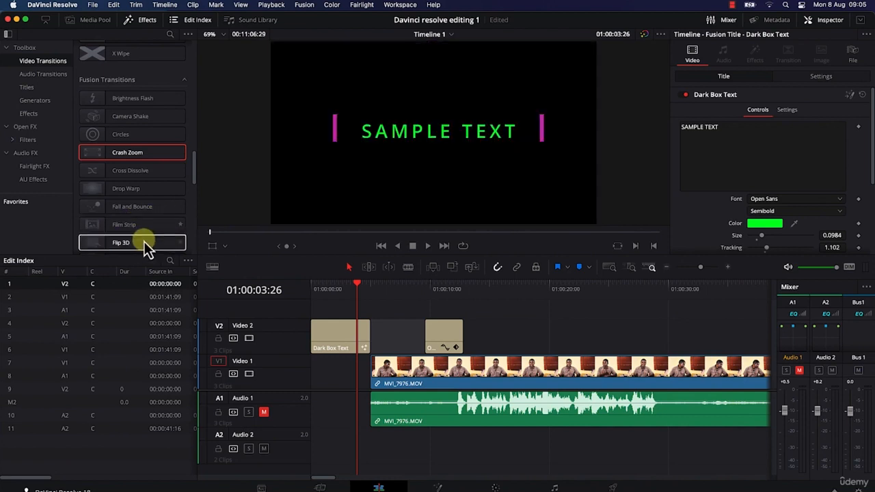
scroll(144, 241, "down", 10)
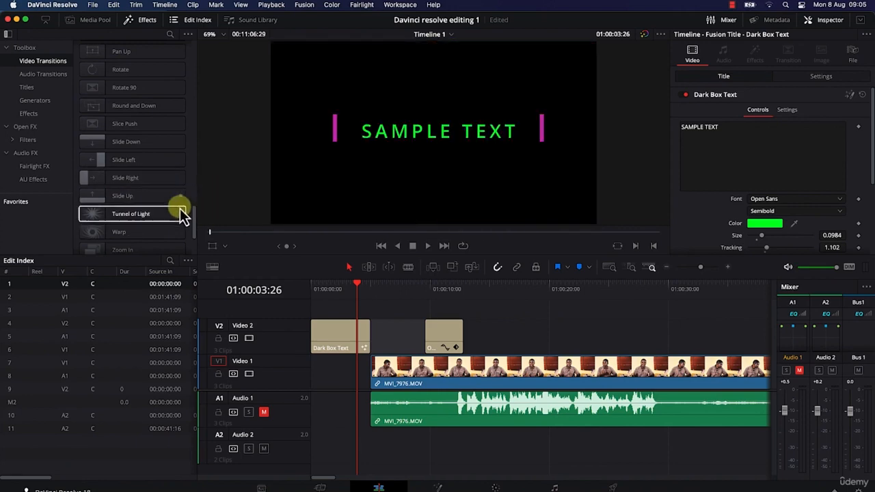
scroll(124, 163, "up", 5)
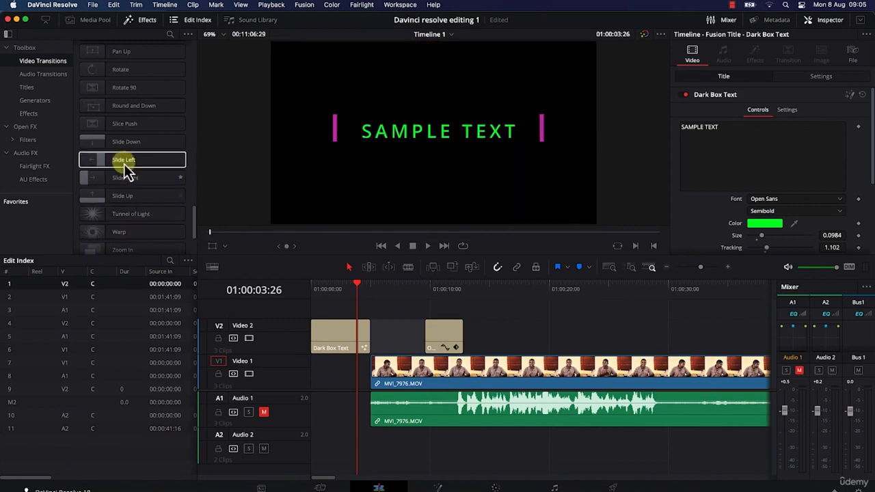
scroll(121, 160, "up", 10)
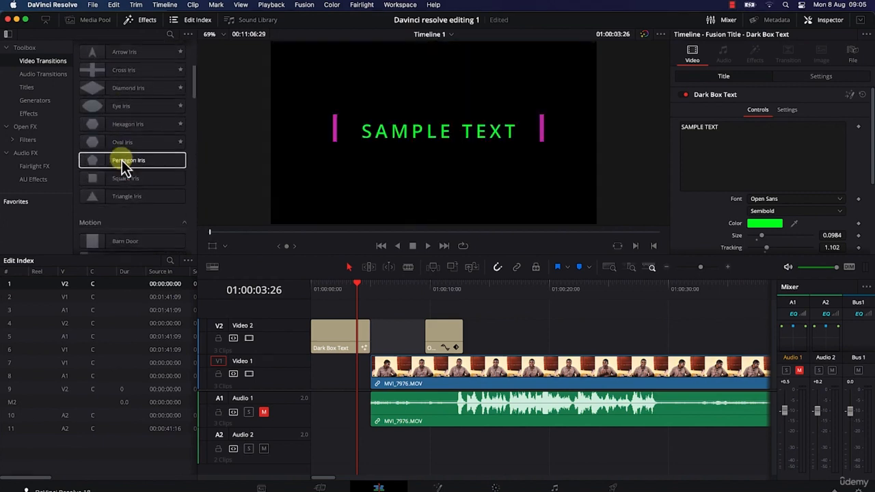
Add a Push transition lasting 38 frames to the end of the Dark Box Text title and play it back
scroll(121, 156, "down", 6)
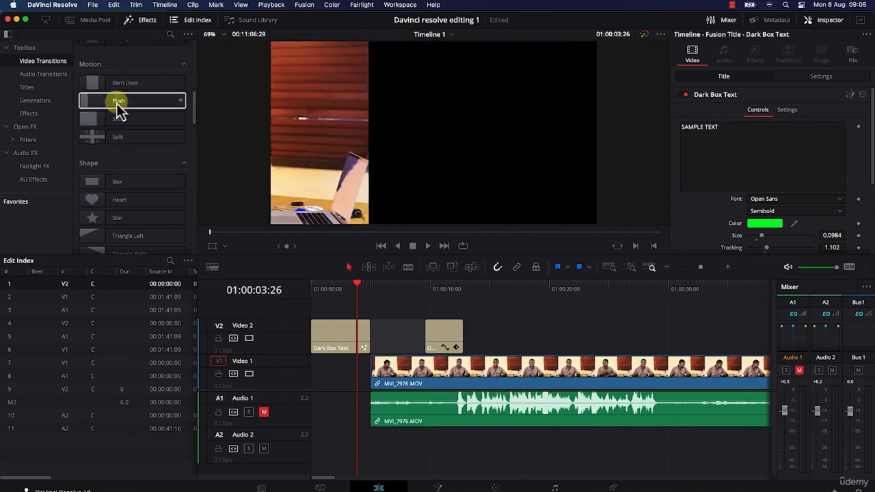
left_click_drag(120, 108, 351, 348)
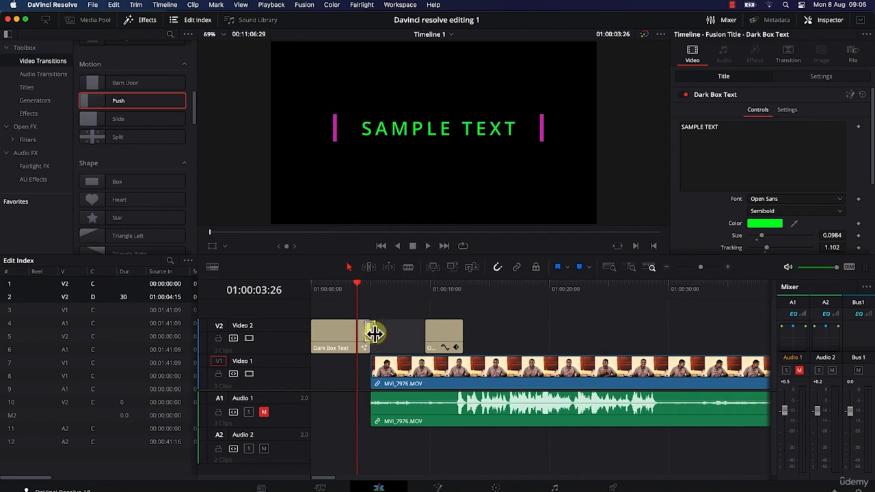
mouse_move(374, 333)
left_mouse_down()
mouse_move(389, 330)
mouse_move(376, 328)
left_mouse_up()
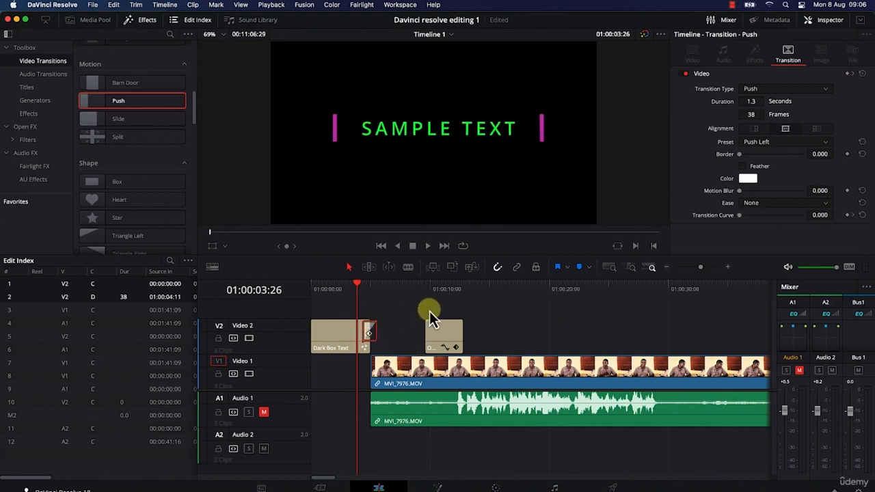
key("space")
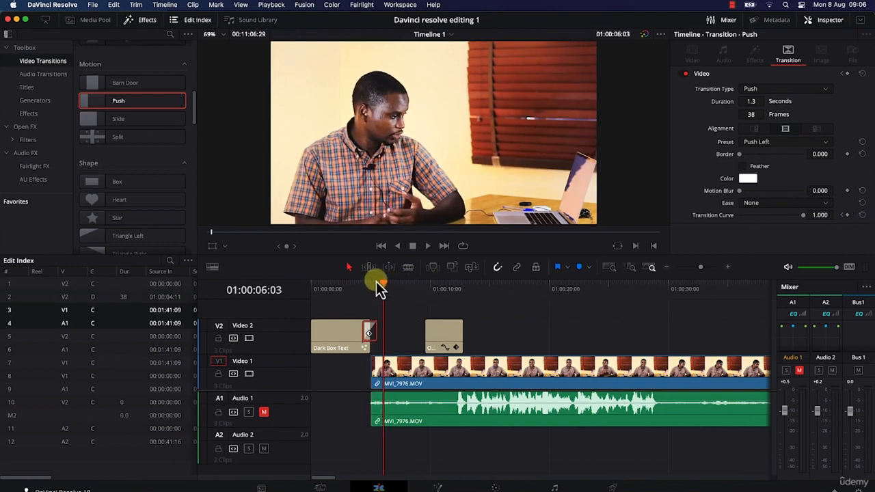
Split both the video and the audio of the MVI_7976.MOV clip at 01:00:17:18, and turn linked selection on
left_click_drag(376, 281, 520, 301)
left_click(544, 330)
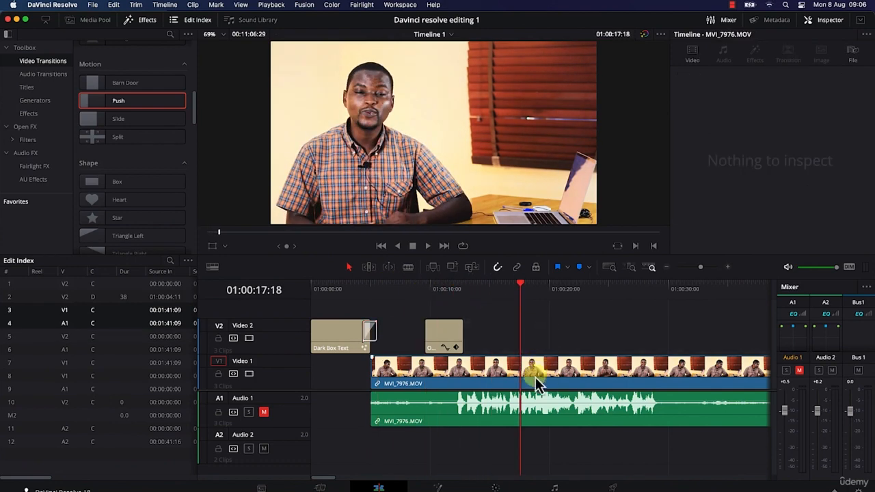
left_click(409, 267)
left_click(531, 373)
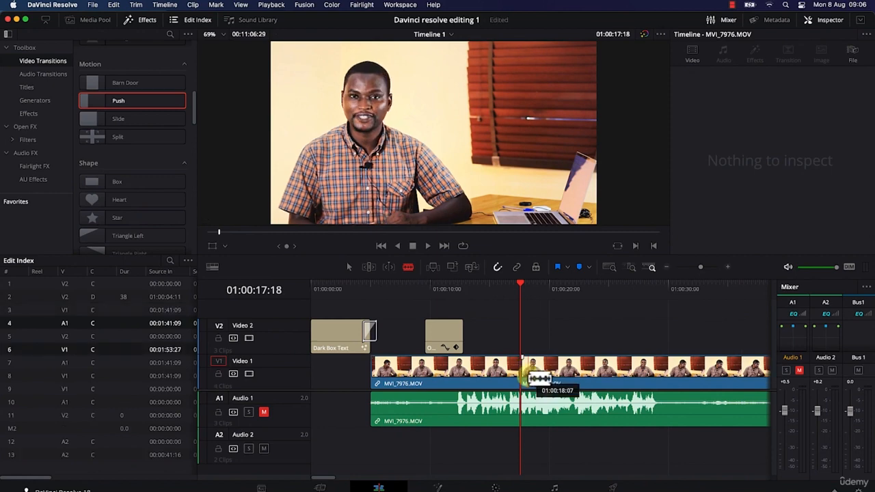
left_click(516, 268)
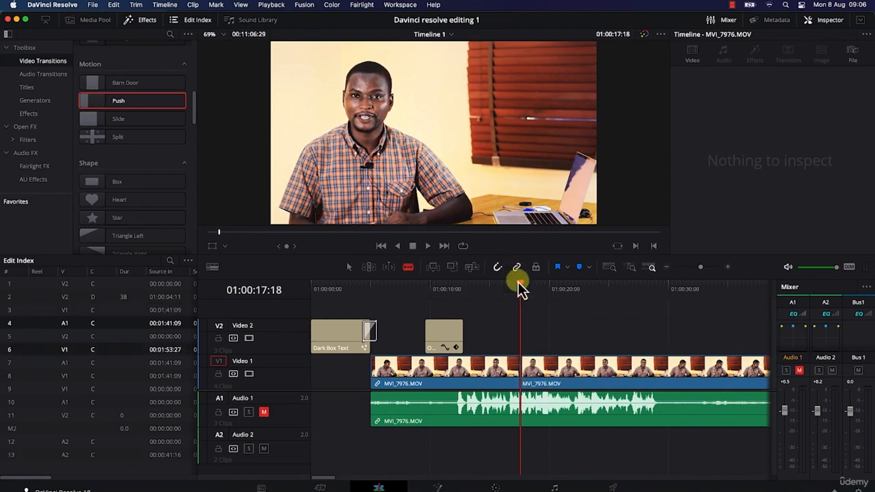
left_click(522, 397)
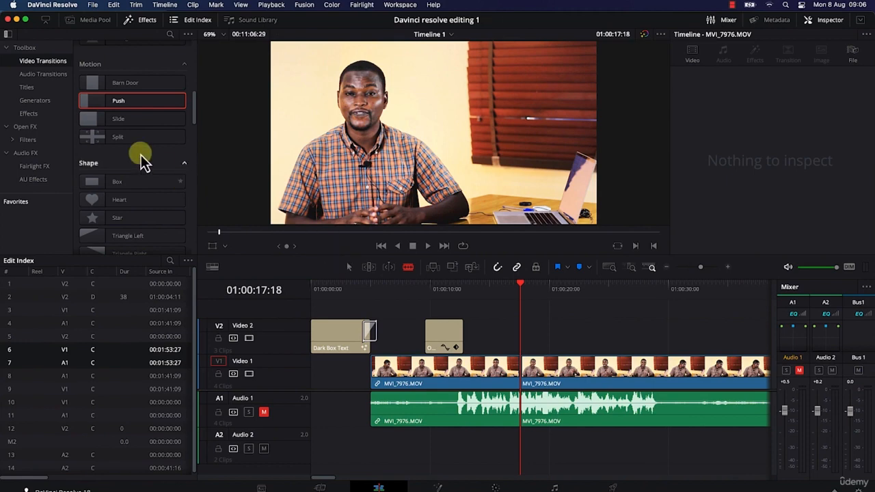
Add a Push transition lasting 44 frames at the new cut in the MVI_7976.MOV clip on Video 1 and play it back
left_click_drag(109, 103, 513, 376)
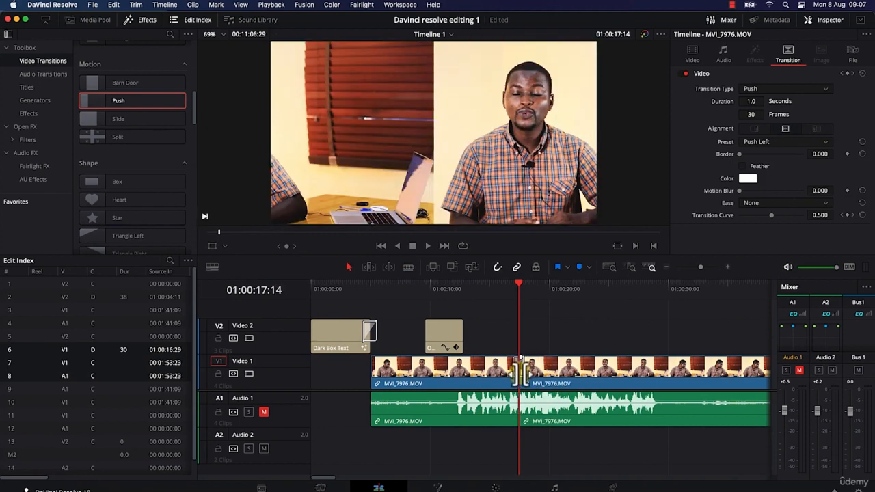
left_click_drag(522, 367, 526, 367)
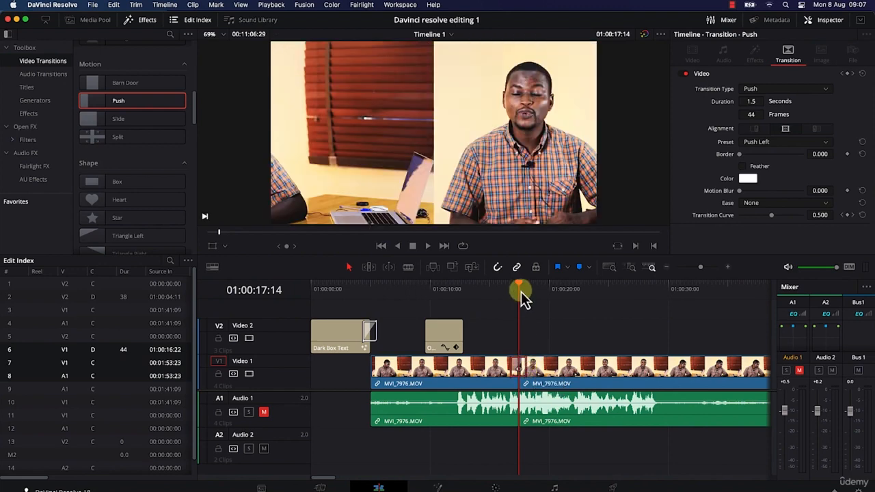
left_click_drag(519, 286, 500, 287)
key("space")
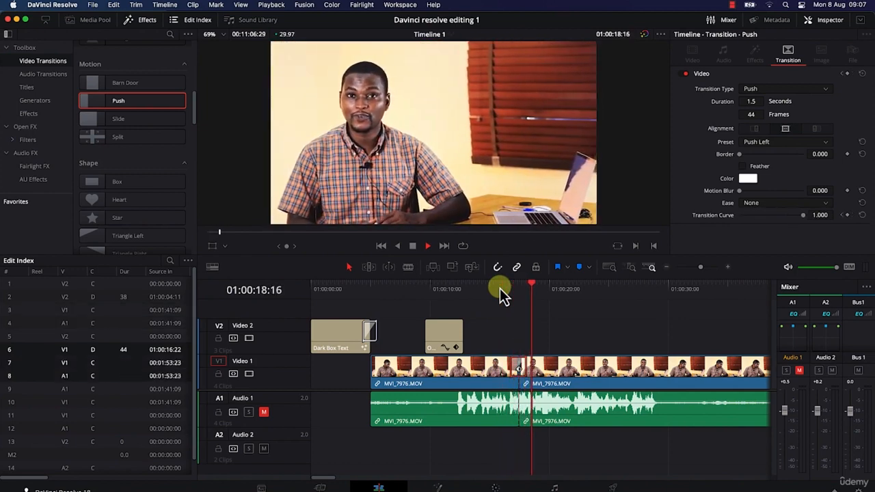
key("space")
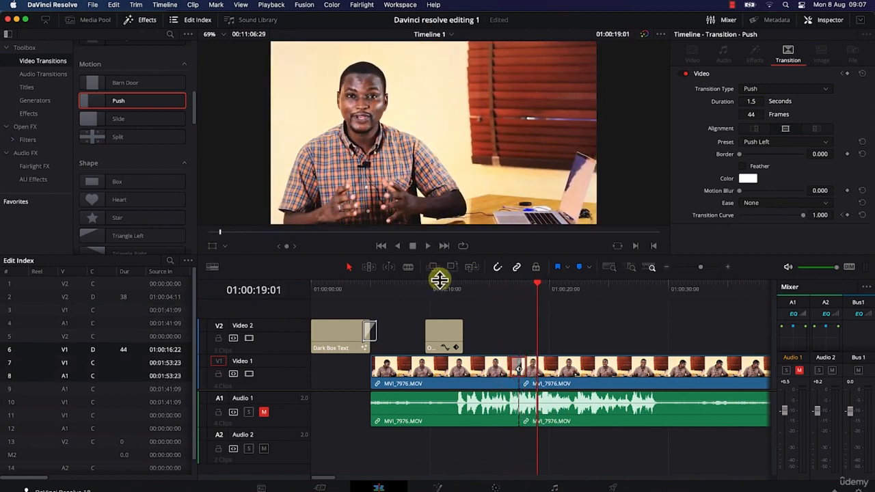
Set the Push transition at the cut to the Push Down preset with a motion blur of 0.185, and play it back
double_click(515, 369)
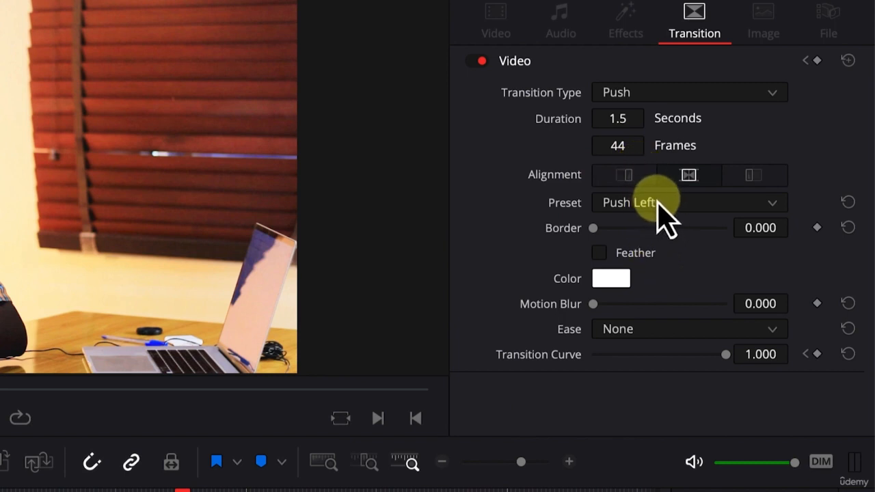
left_click(759, 205)
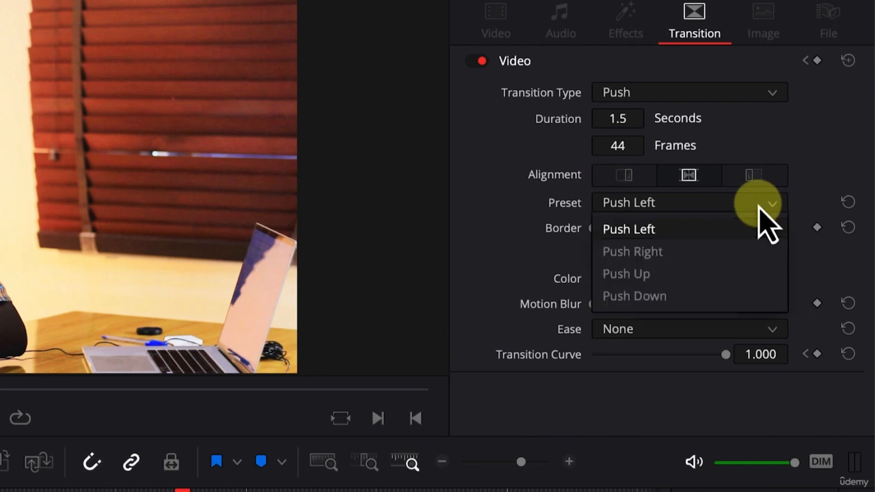
left_click(723, 296)
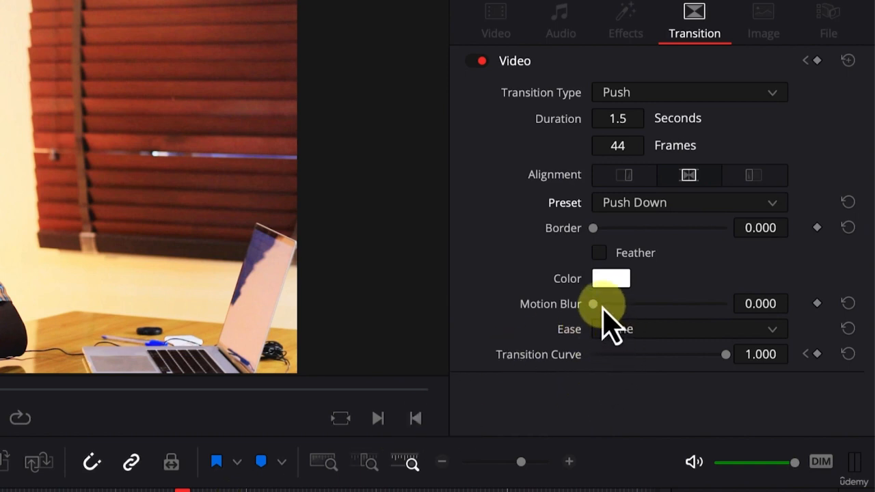
left_click_drag(594, 305, 617, 305)
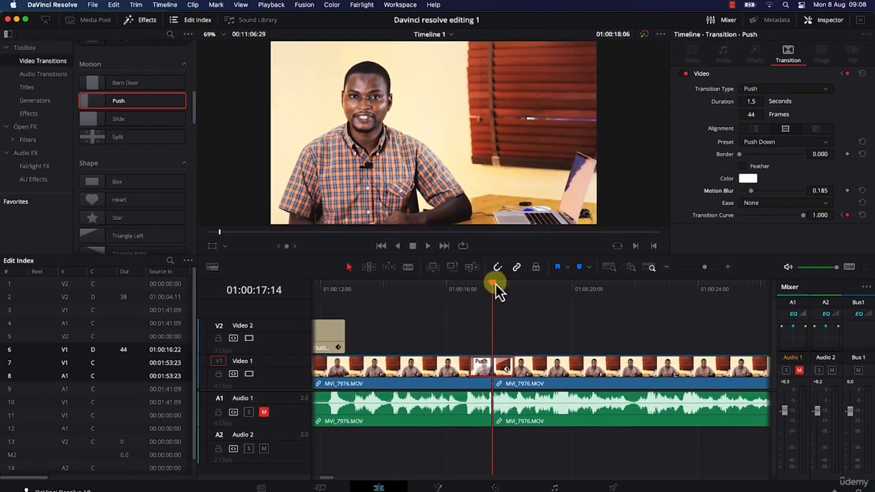
left_click_drag(496, 287, 491, 282)
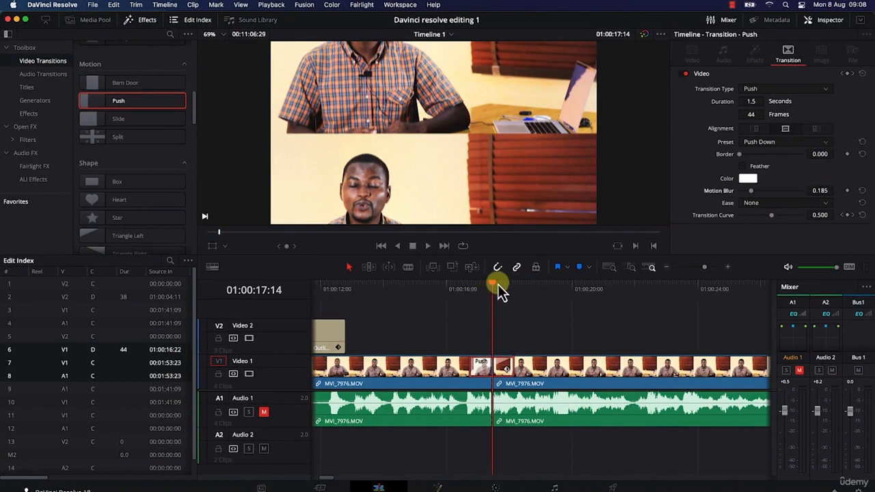
left_click_drag(493, 285, 470, 285)
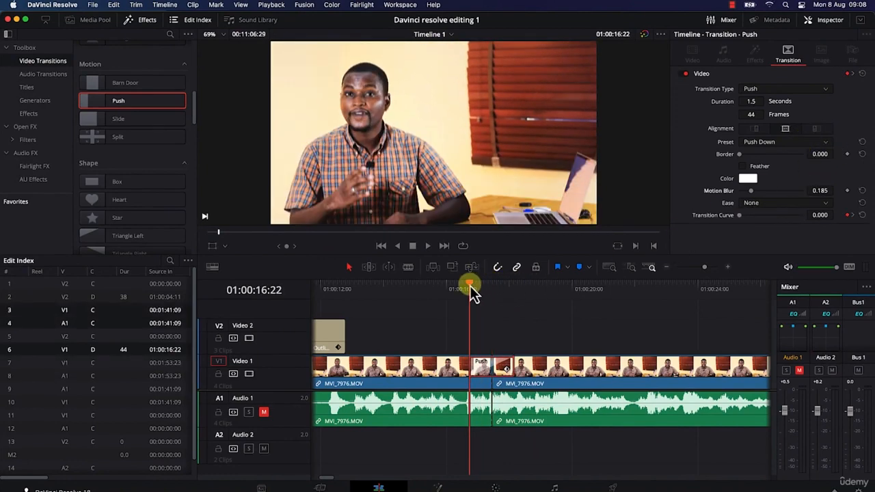
key("space")
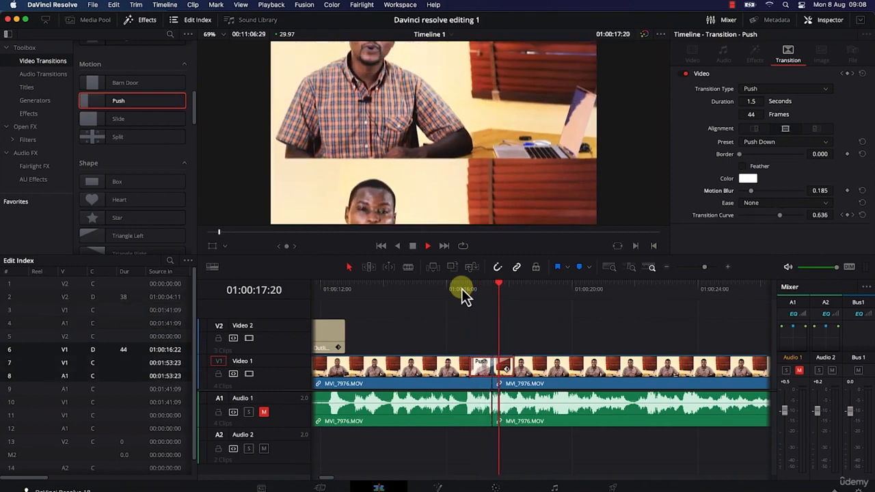
key("space")
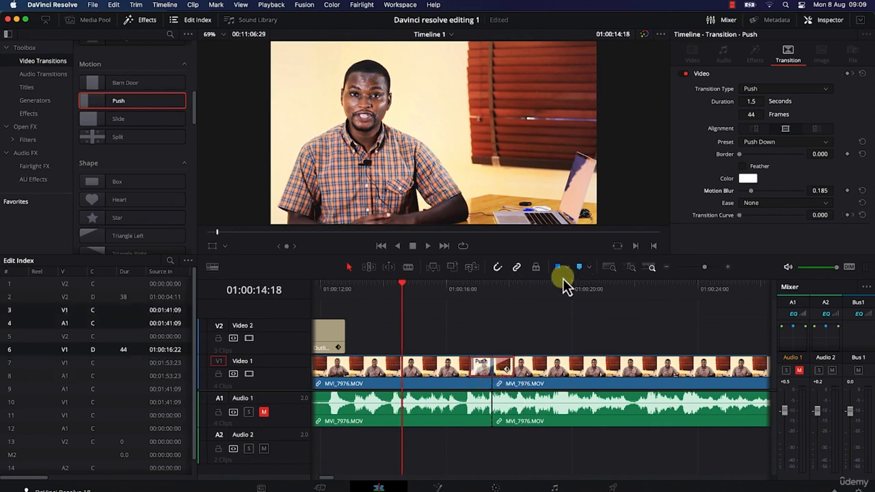
key("shift+z")
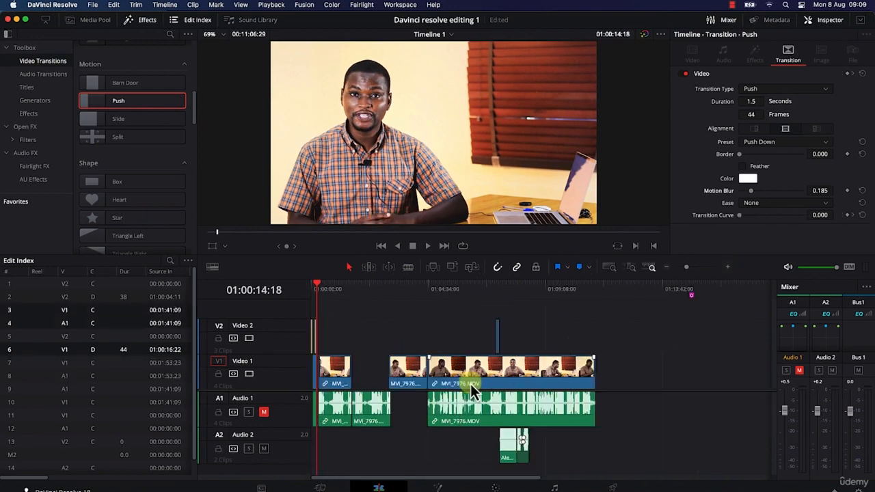
Add a Center Wipe transition to the end of the SoftMaker-FreeOffice logo clip on Video 2
left_click_drag(317, 284, 499, 290)
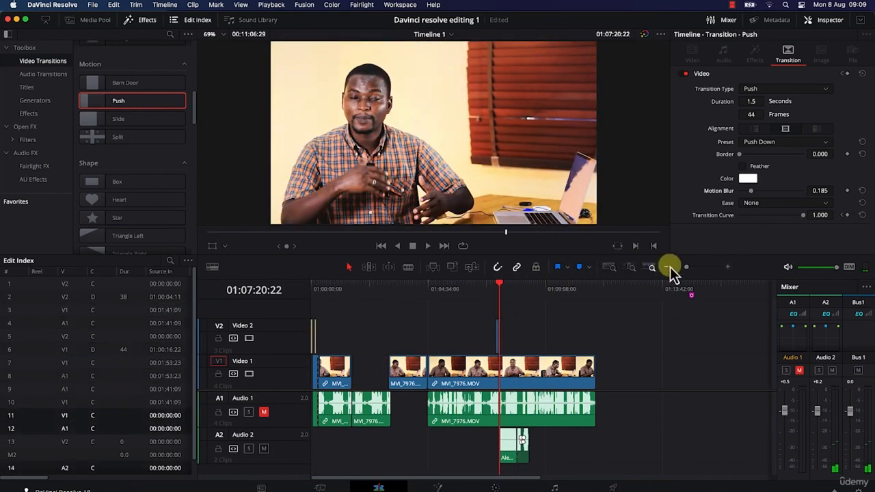
left_click_drag(690, 270, 700, 269)
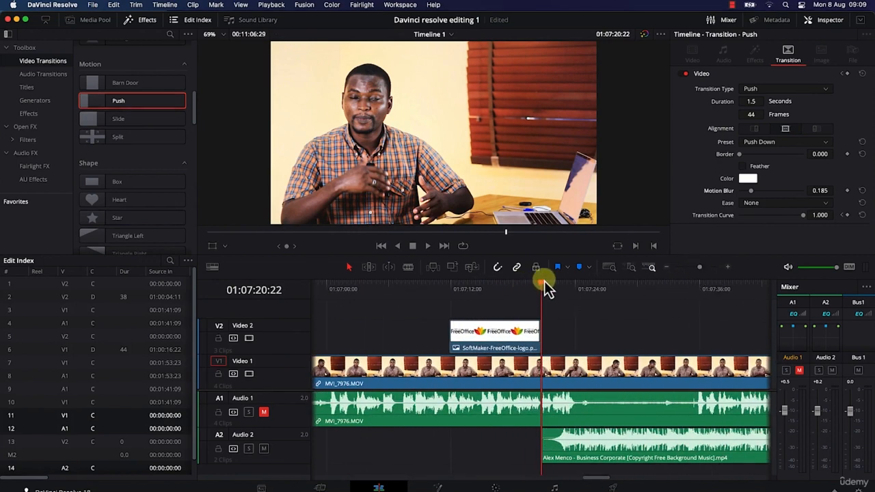
left_click_drag(543, 285, 528, 285)
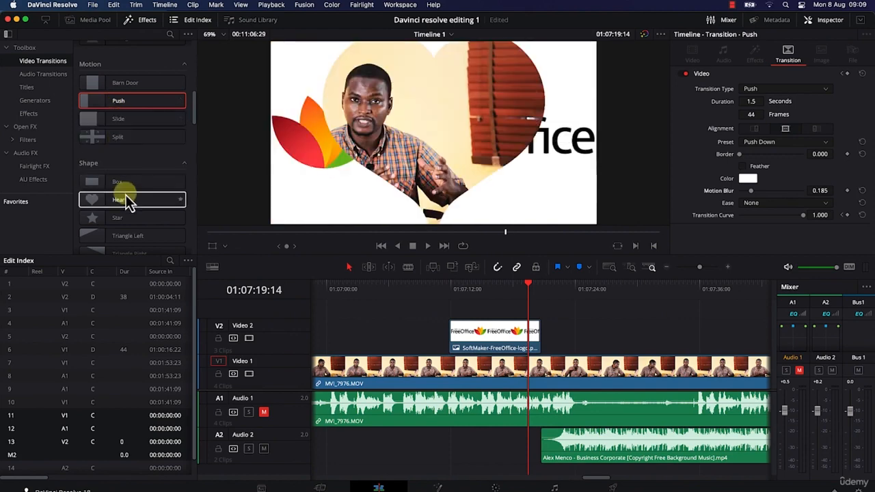
scroll(124, 200, "down", 2)
scroll(125, 199, "down", 6)
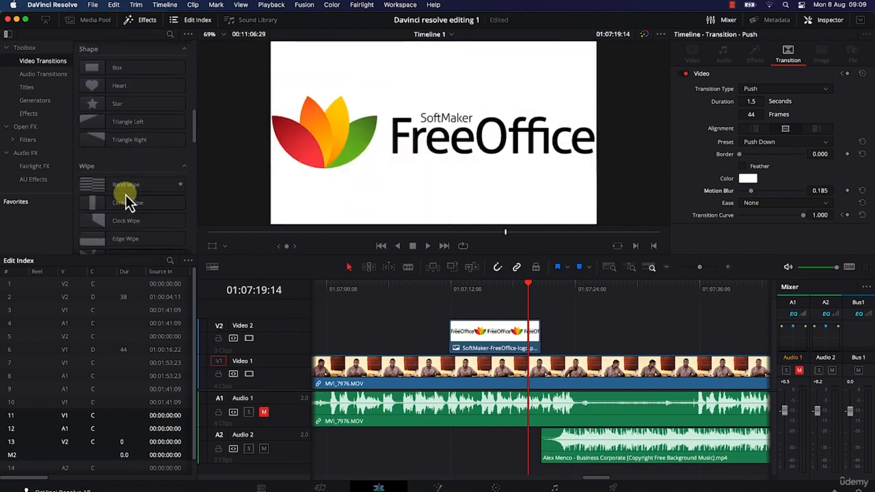
scroll(123, 192, "down", 1)
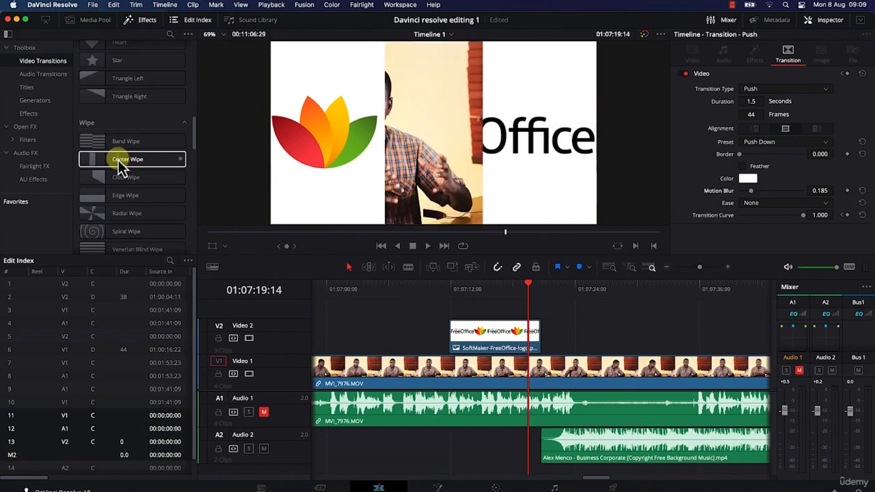
left_click_drag(118, 160, 538, 345)
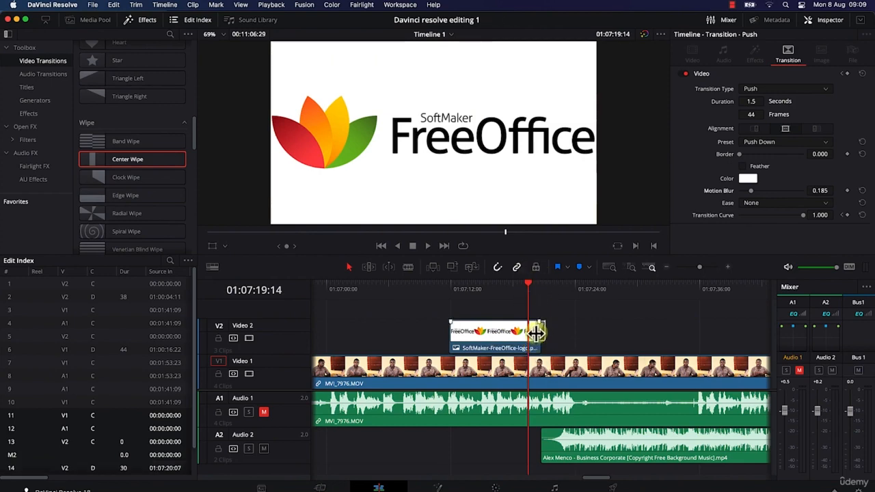
Lengthen the Center Wipe on the logo clip to 76 frames and play it back
left_click_drag(536, 333, 536, 342)
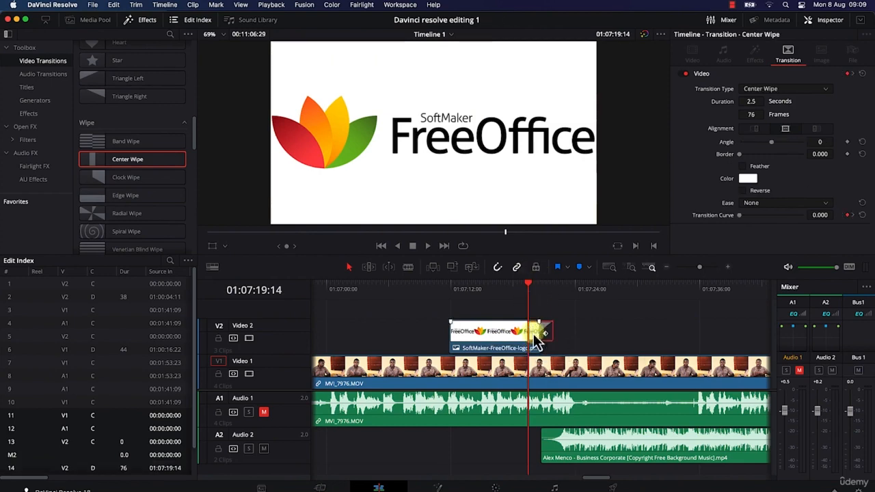
left_click(533, 303)
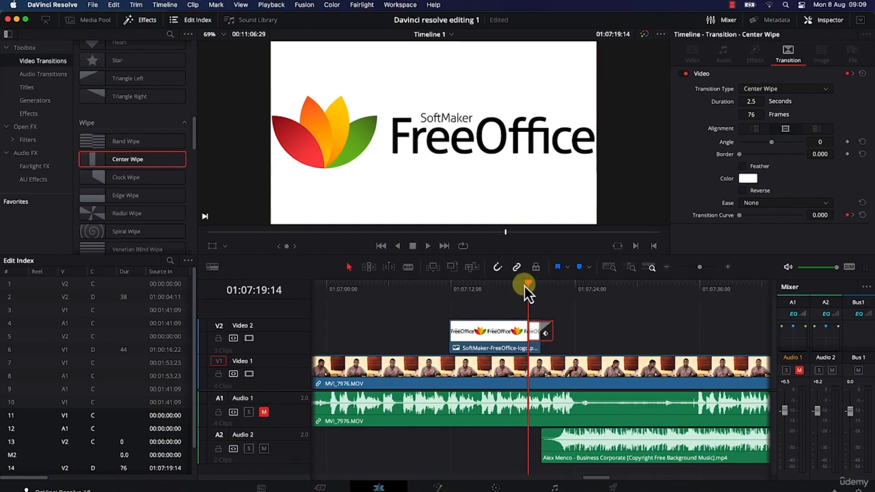
left_click(475, 295)
key("space")
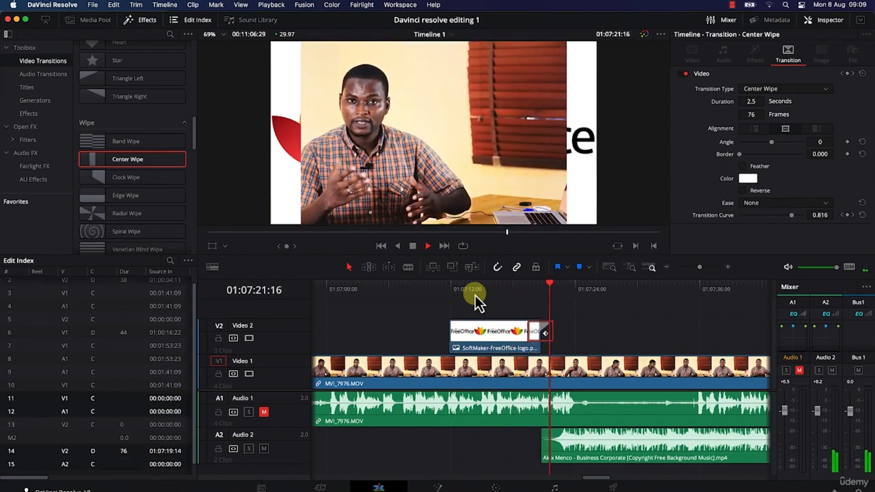
key("space")
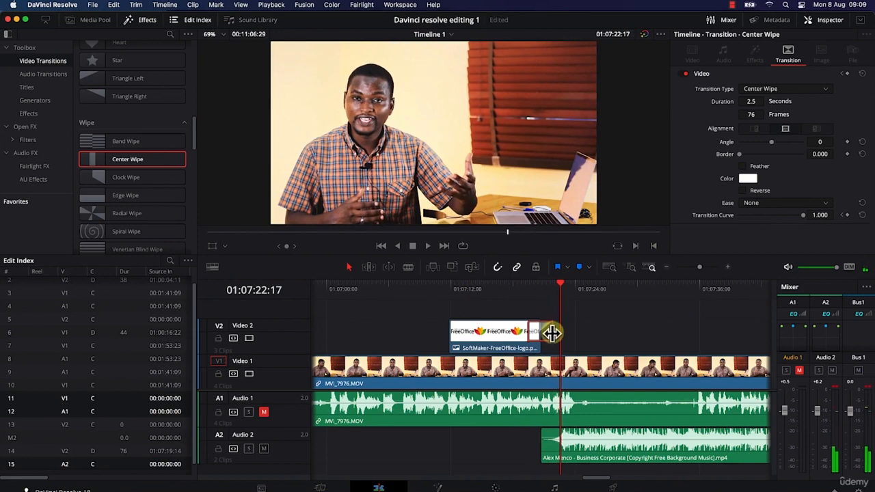
Set the duration of the logo clip's Center Wipe to 38 frames and play it back
left_click_drag(552, 332, 545, 332)
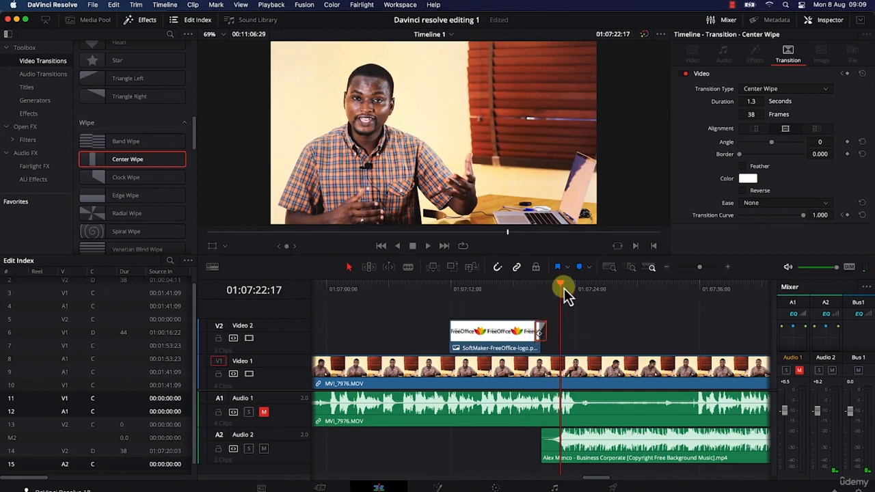
left_click_drag(562, 284, 535, 288)
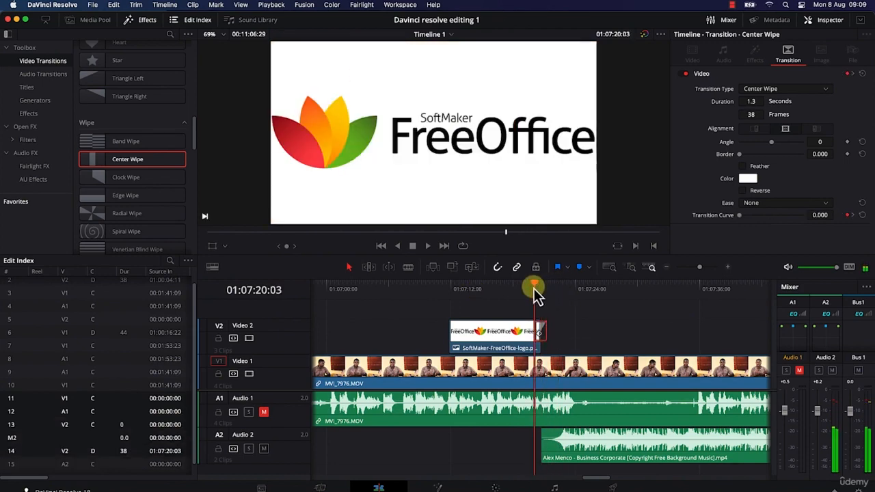
key("space")
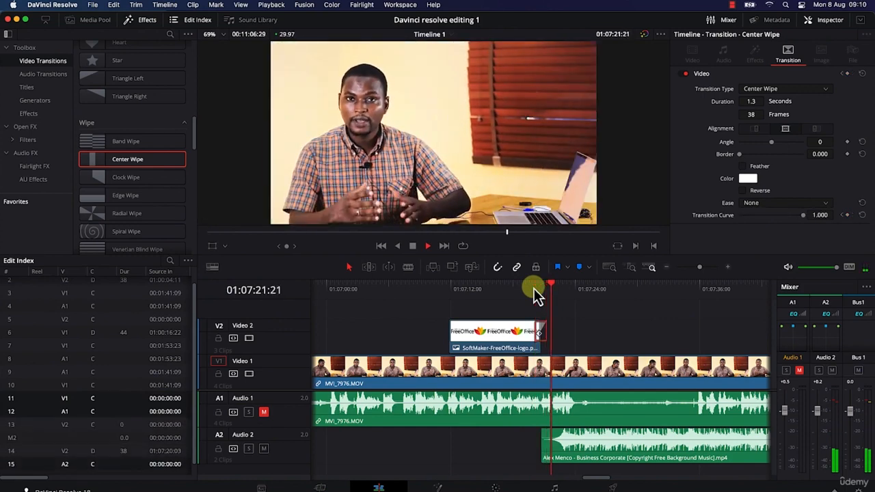
key("space")
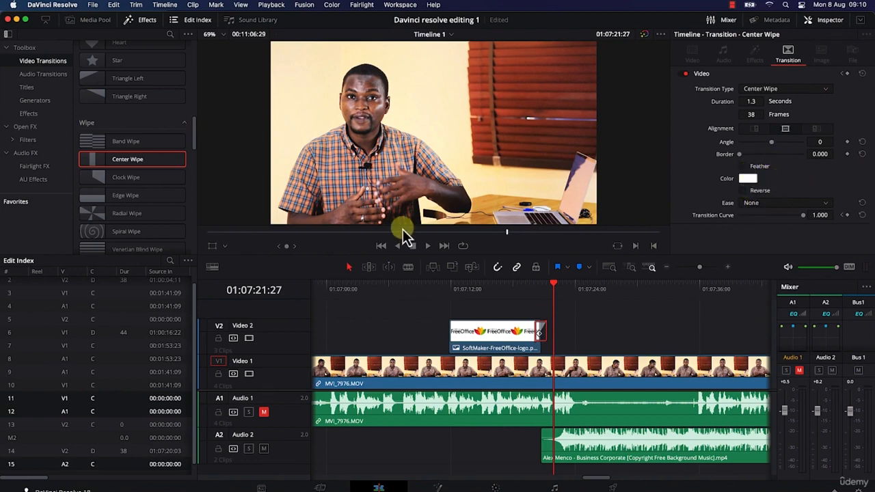
Examine the audio transitions Cross Fade +3 dB, Cross Fade -3 dB and Cross Fade 0 dB
left_click(43, 74)
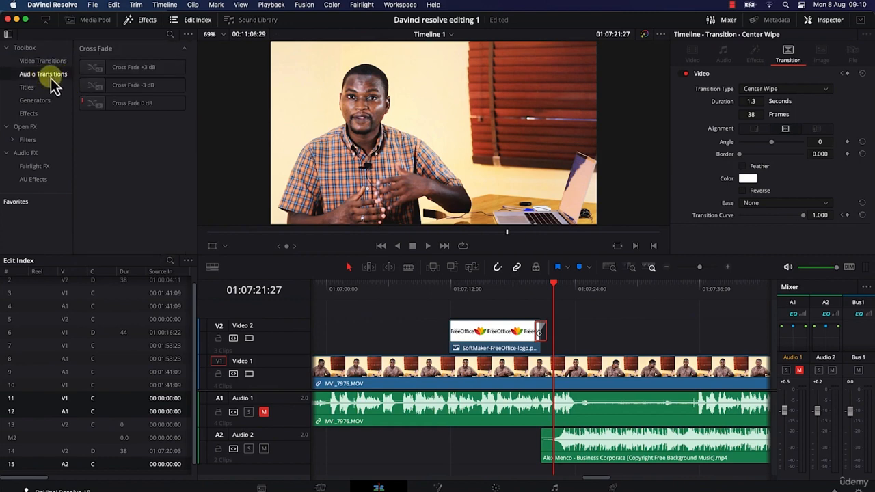
left_click(122, 72)
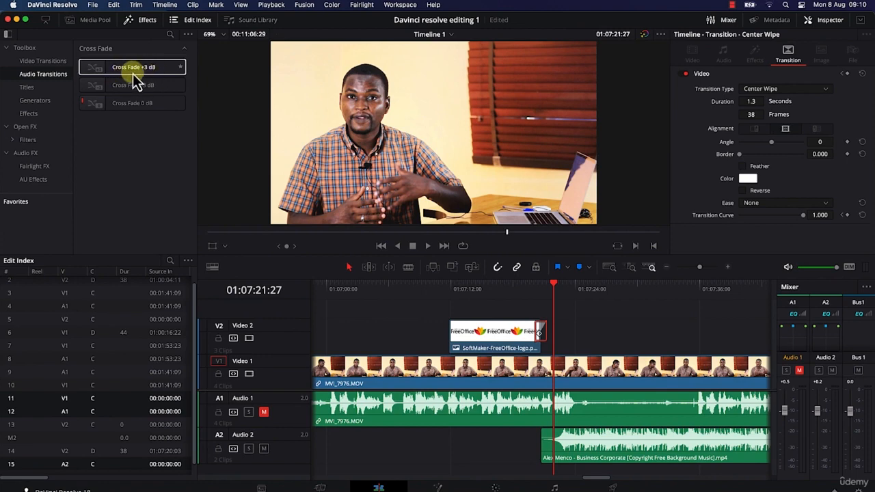
left_click(128, 87)
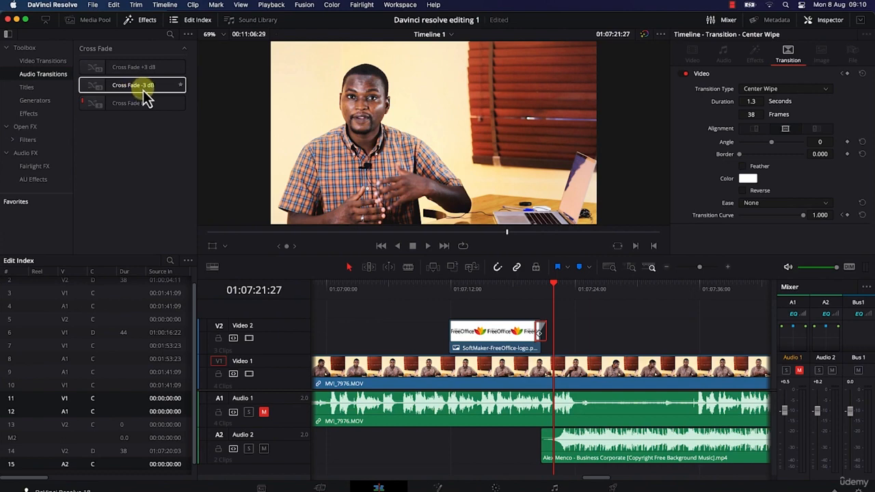
left_click(141, 69)
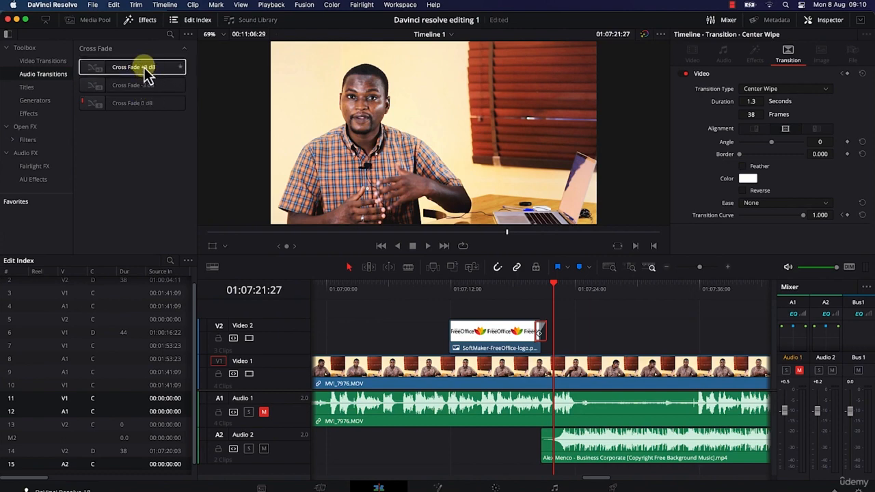
left_click(143, 83)
left_click(144, 104)
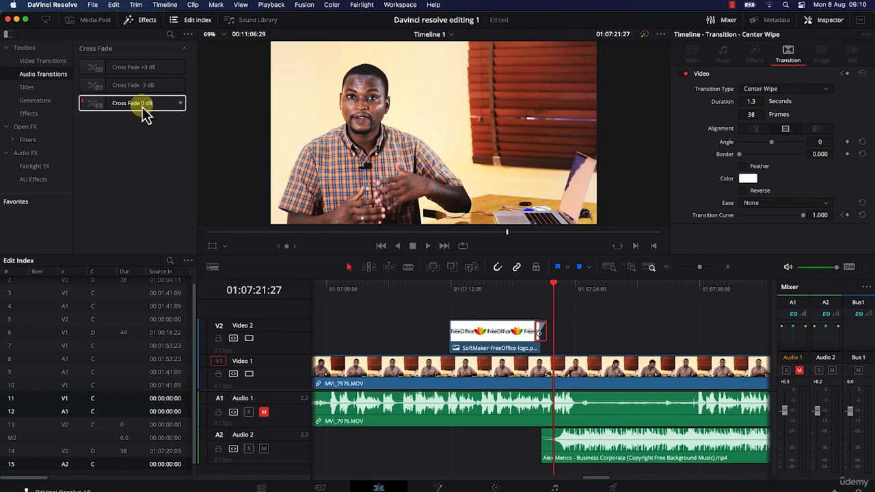
left_click(130, 82)
left_click(129, 72)
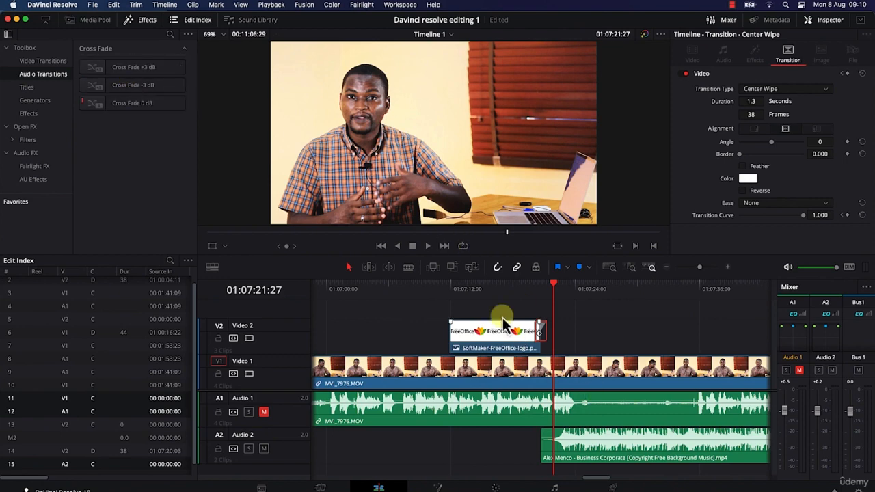
Move the background music clip on Audio 2 to start with the logo clip, and split it at about 01:07:30
left_click_drag(609, 451, 521, 438)
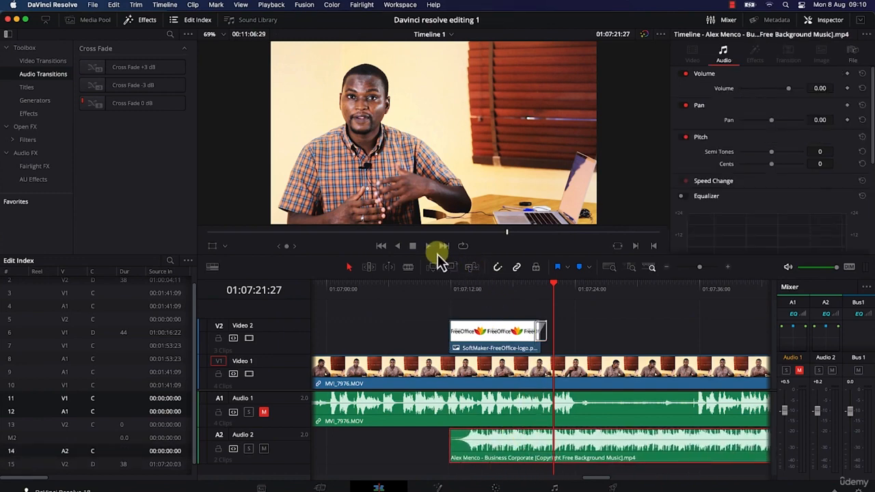
left_click(408, 267)
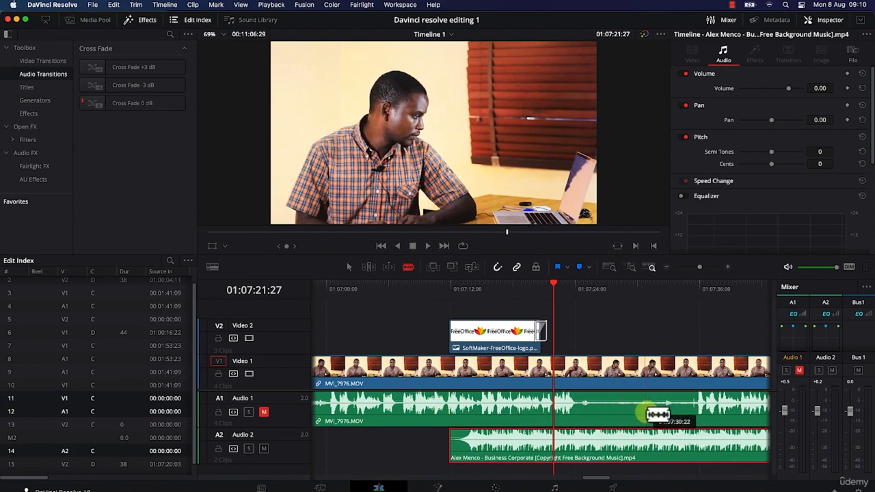
left_click(640, 449)
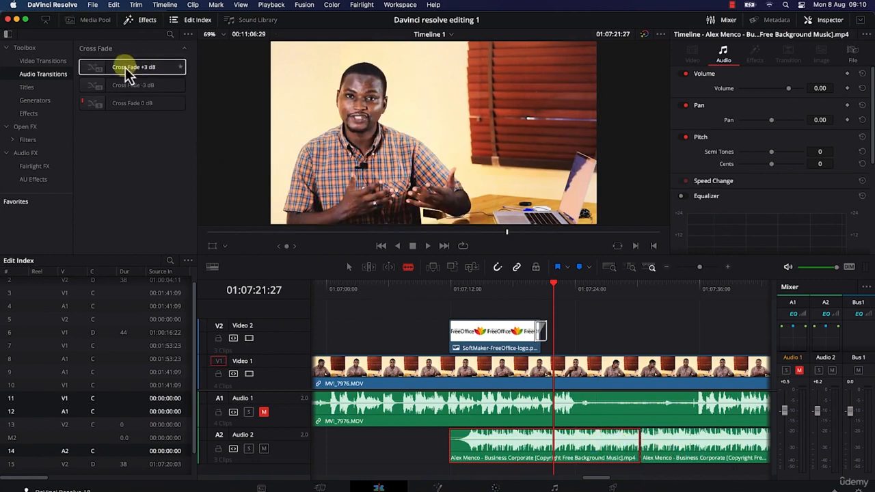
Add a Cross Fade -3 dB lasting 82 frames to the end of the first music segment on Audio 2
mouse_move(113, 86)
left_mouse_down()
mouse_move(172, 130)
mouse_move(451, 259)
mouse_move(596, 453)
mouse_move(627, 467)
mouse_move(633, 454)
left_mouse_up()
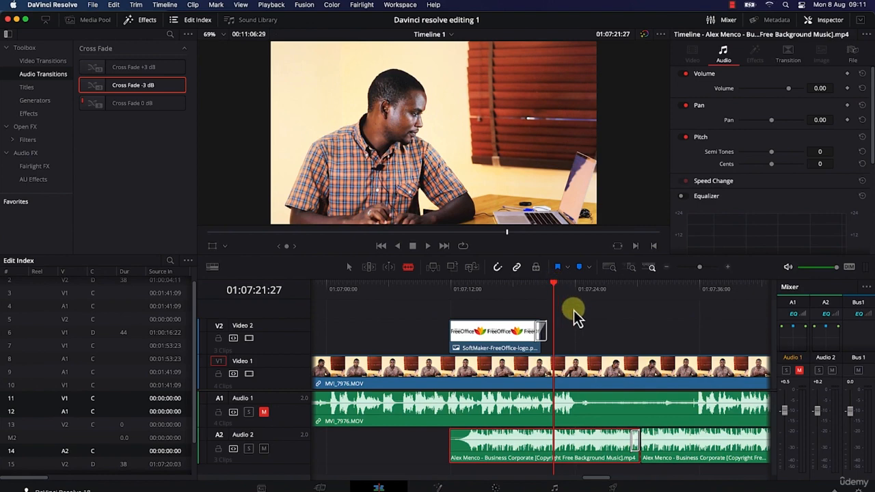
left_click(625, 445)
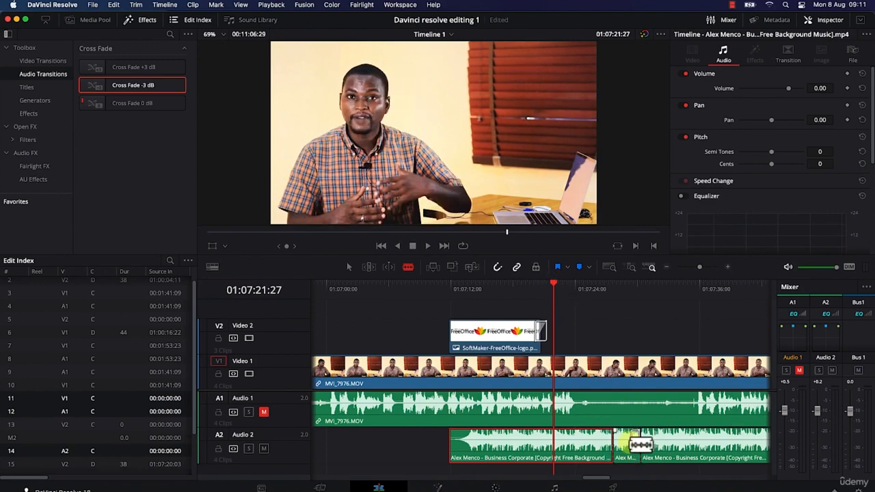
key("super+z")
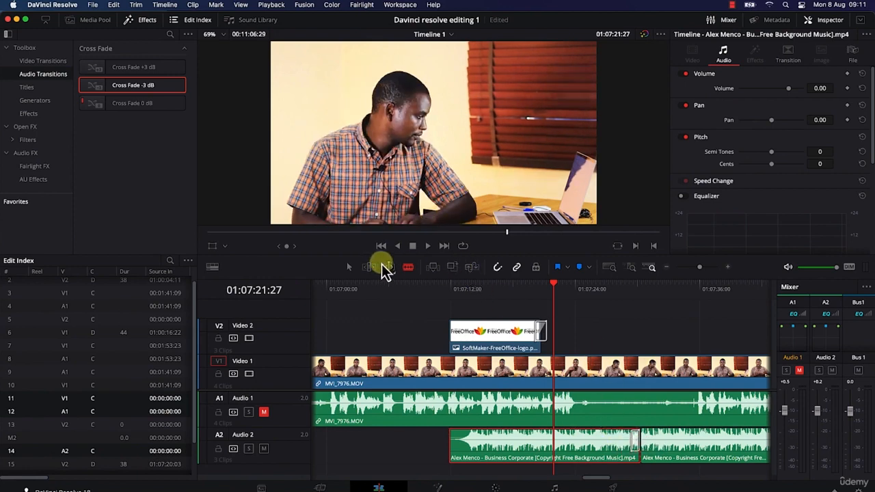
left_click(351, 271)
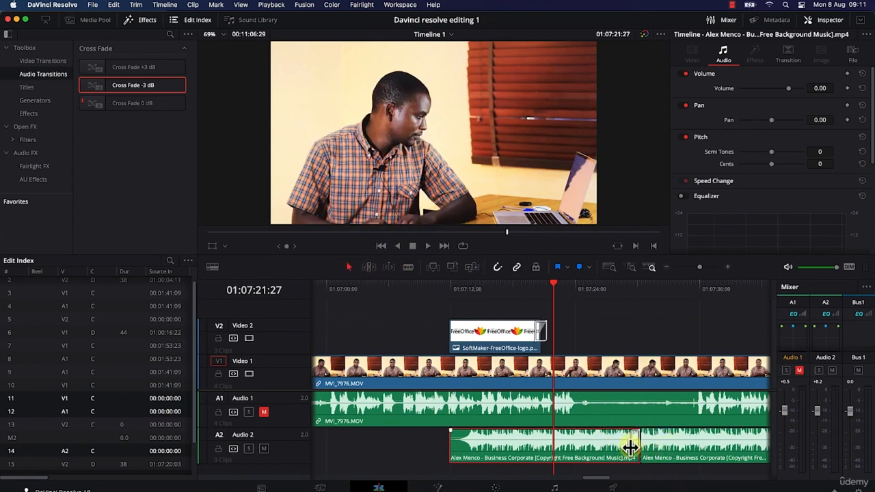
left_click_drag(631, 444, 607, 438)
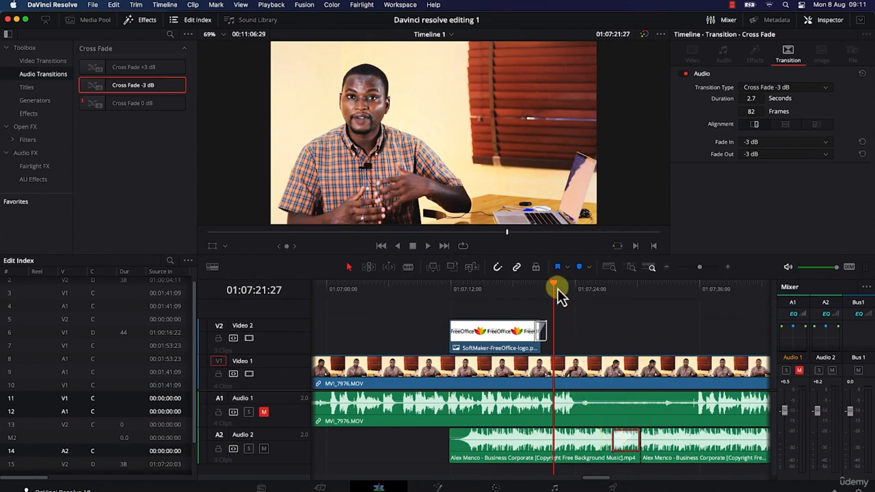
Play back the music on Audio 2 from 01:07:26:18 through the Cross Fade and past the cut
left_click_drag(557, 289, 602, 300)
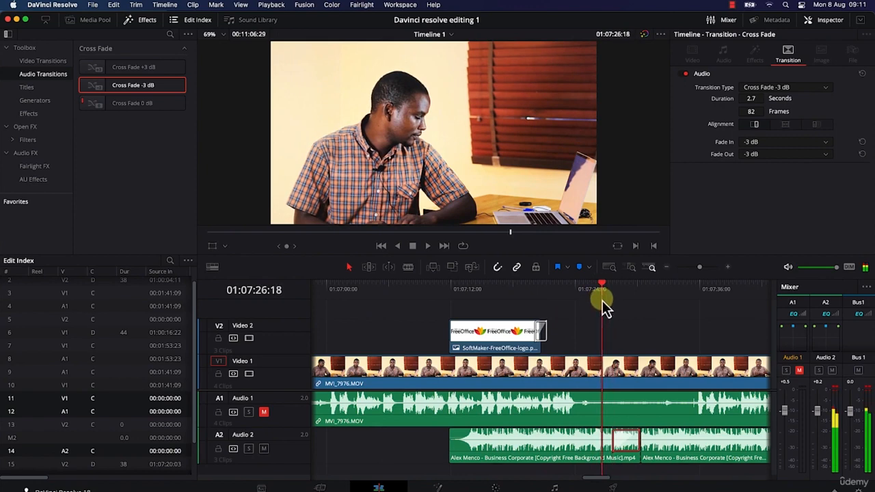
key("space")
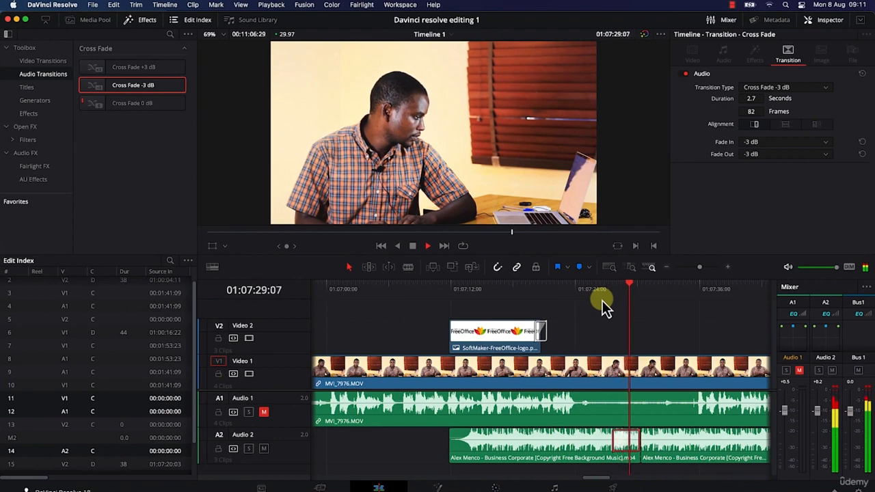
key("space")
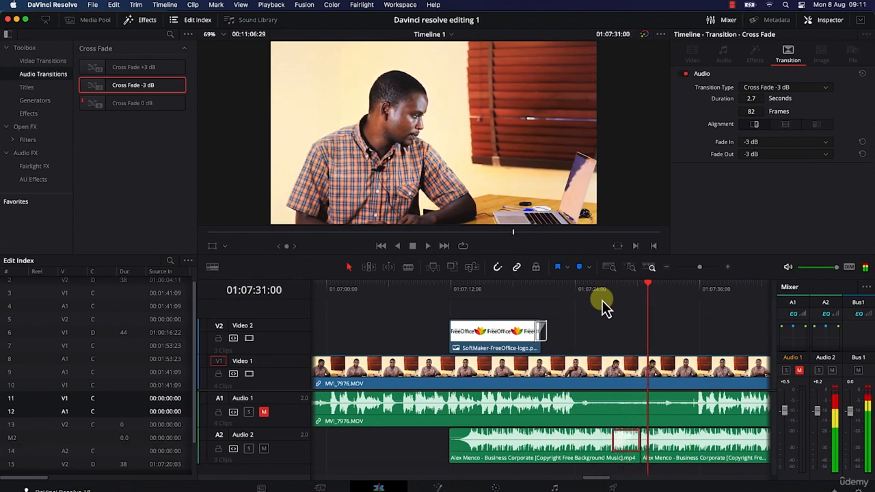